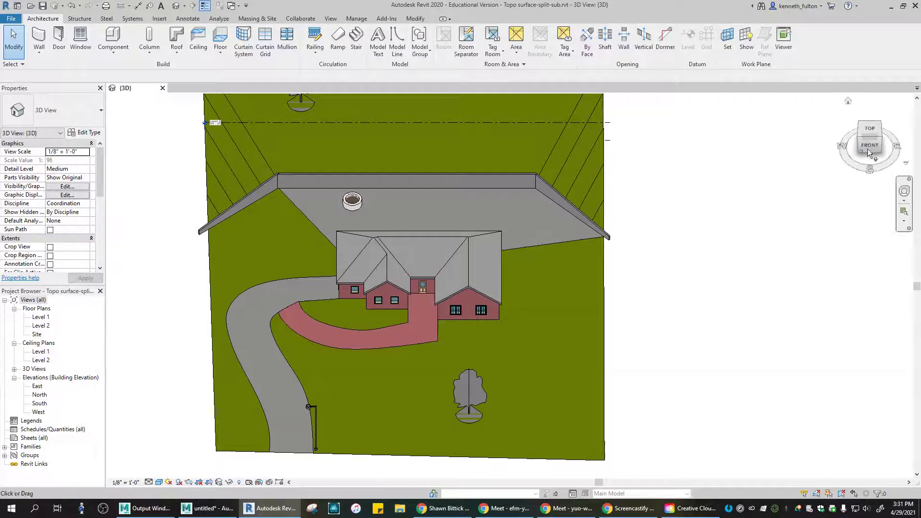
Load Street Light - Standard.rfa as a site component, check the type list, and reopen Load Family.
{"action": "mouse_move", "coordinate": [612, 178]}
{"action": "middle_mouse_down"}
{"action": "mouse_move", "coordinate": [619, 218]}
{"action": "mouse_move", "coordinate": [624, 174]}
{"action": "mouse_move", "coordinate": [623, 185]}
{"action": "middle_mouse_up"}
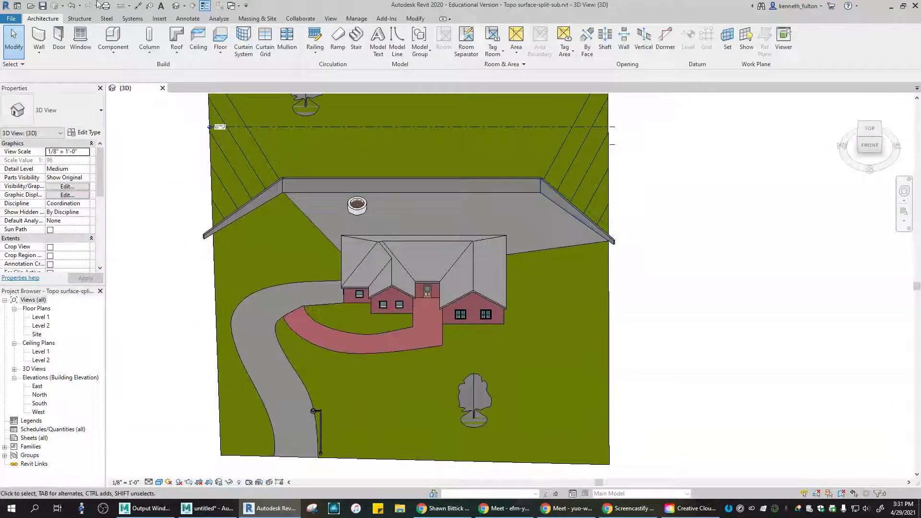
{"action": "left_click", "coordinate": [257, 18]}
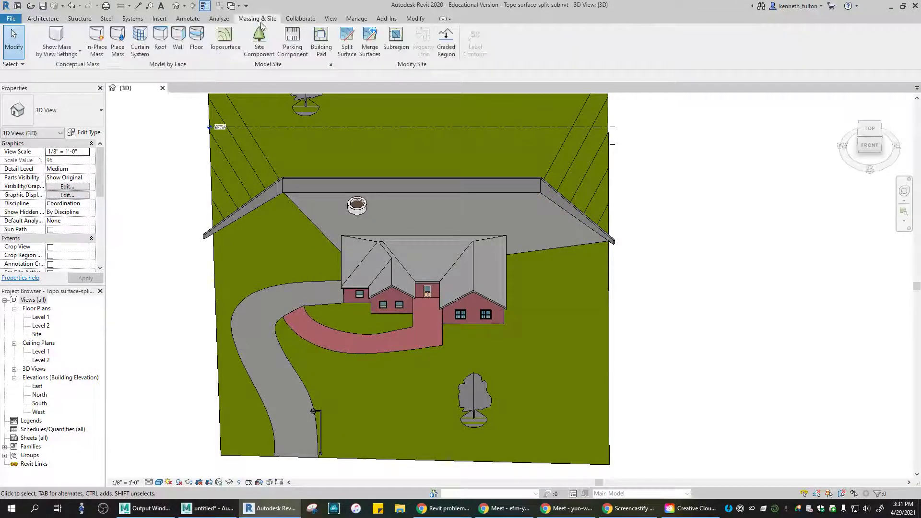
{"action": "left_click", "coordinate": [263, 46]}
{"action": "left_click", "coordinate": [387, 41]}
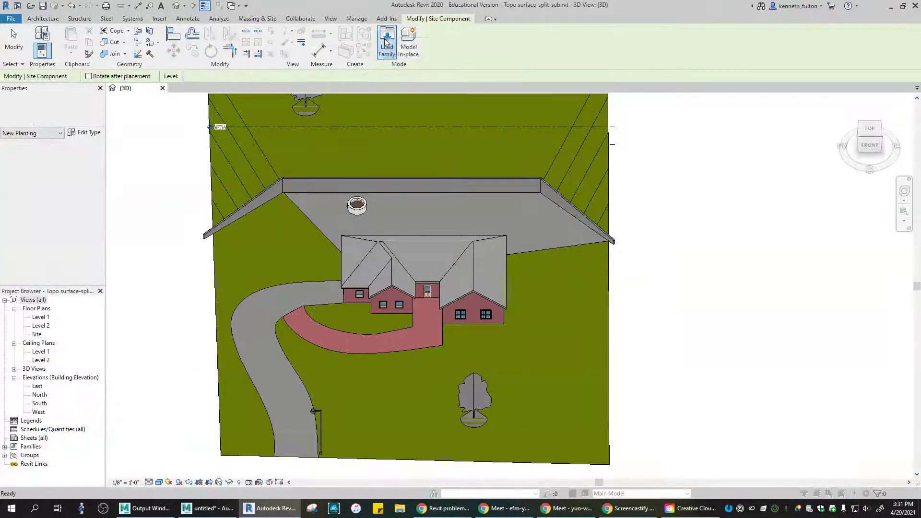
{"action": "left_click", "coordinate": [560, 125]}
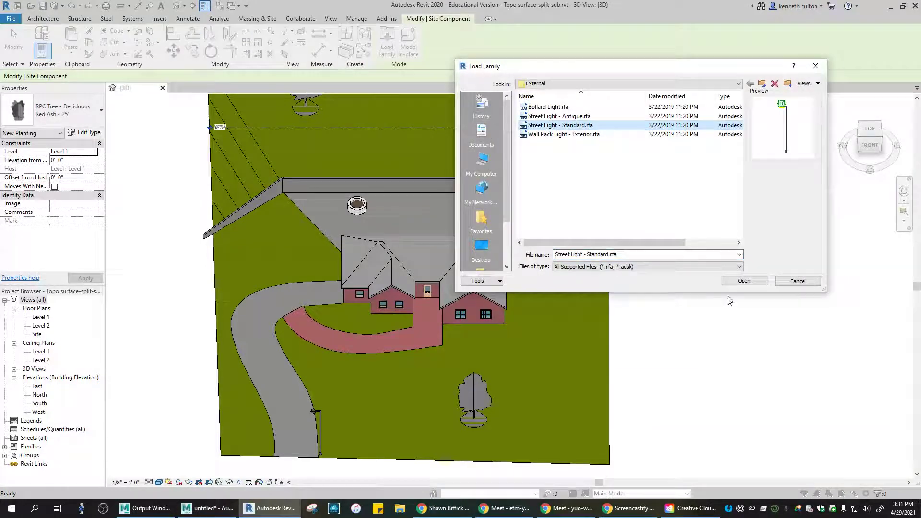
{"action": "left_click", "coordinate": [754, 281]}
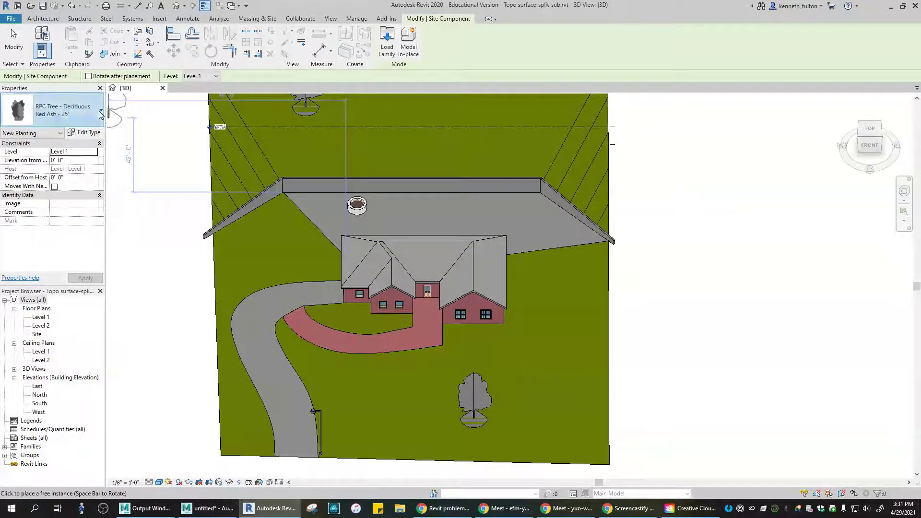
{"action": "left_click", "coordinate": [57, 111]}
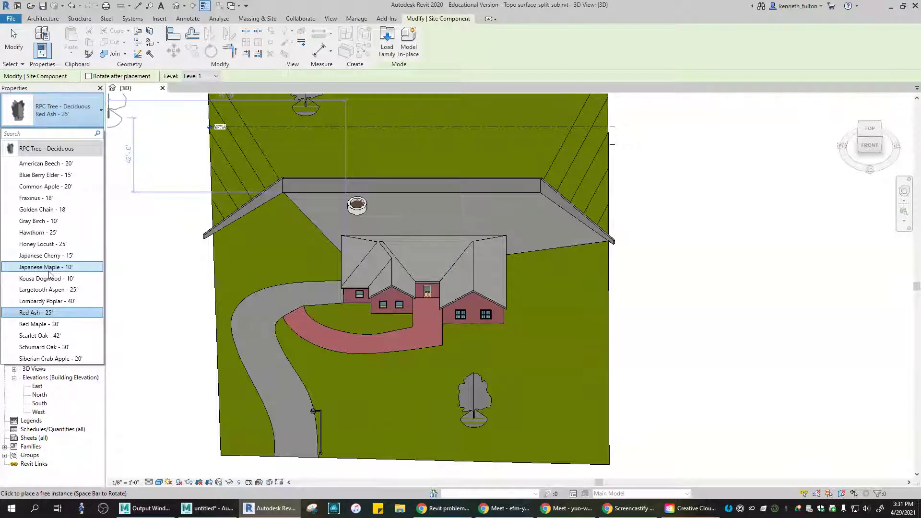
{"action": "left_click", "coordinate": [387, 43]}
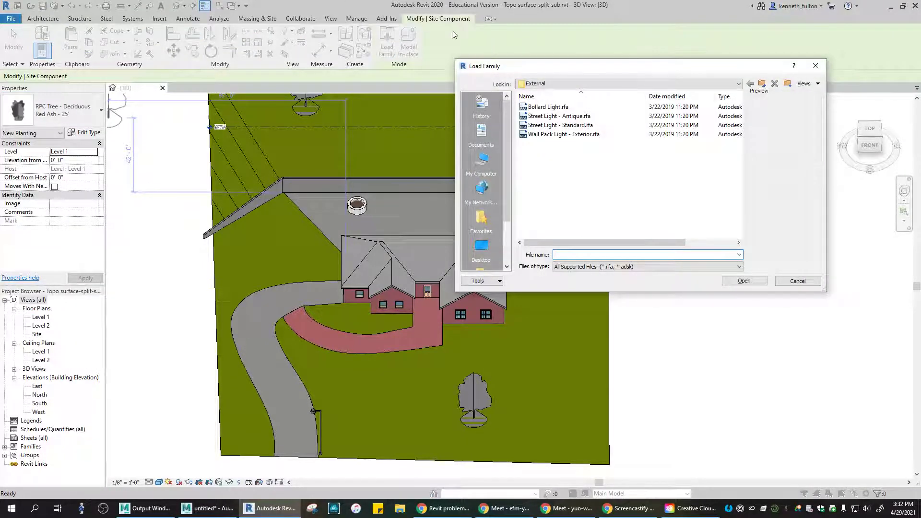
Cancel, then load Street Light - Standard.rfa from Modify | Site Component and exit placement.
{"action": "left_click", "coordinate": [798, 281]}
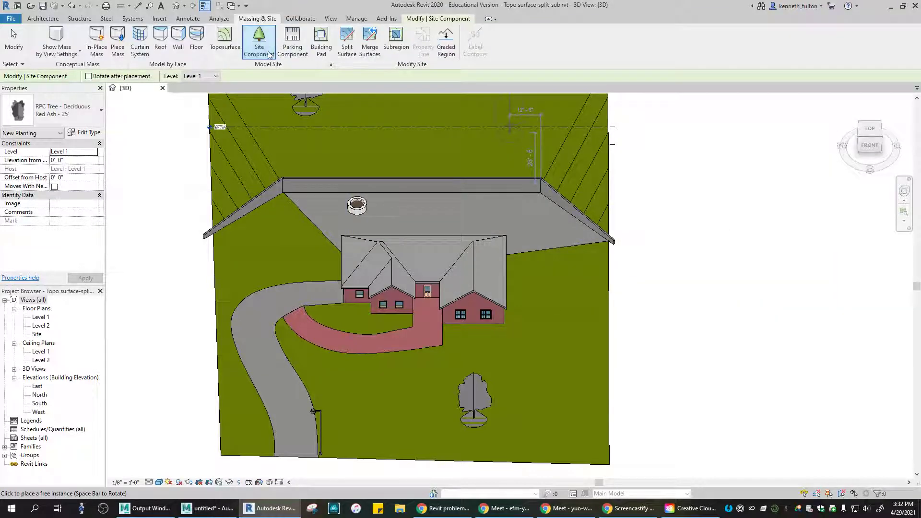
{"action": "left_click", "coordinate": [262, 43]}
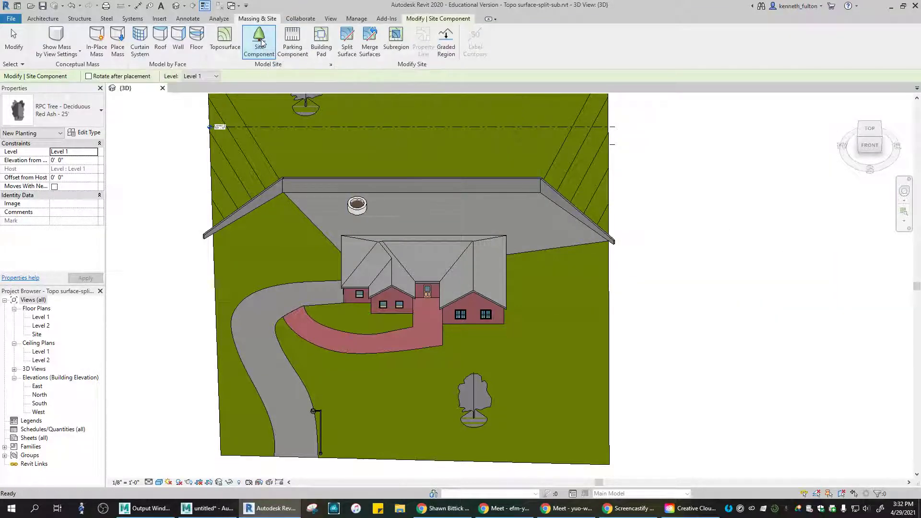
{"action": "left_click", "coordinate": [450, 18]}
{"action": "left_click", "coordinate": [387, 43]}
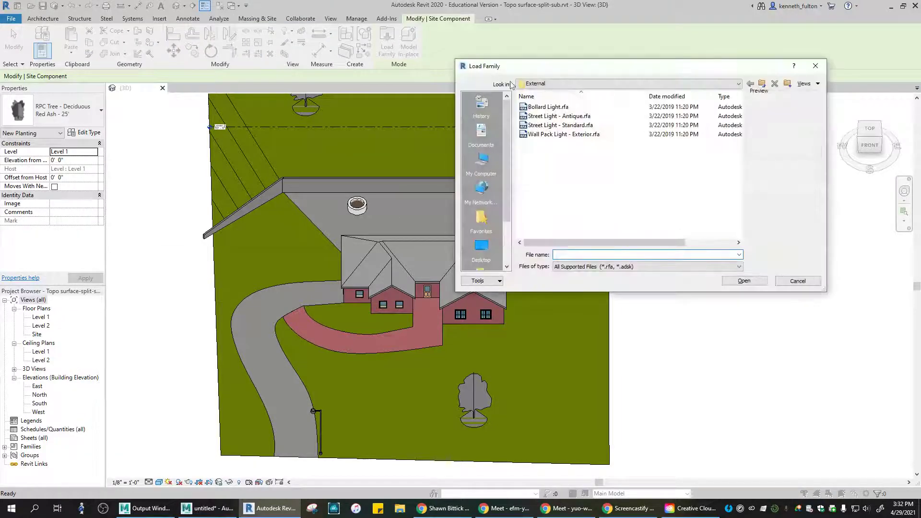
{"action": "left_click", "coordinate": [561, 125]}
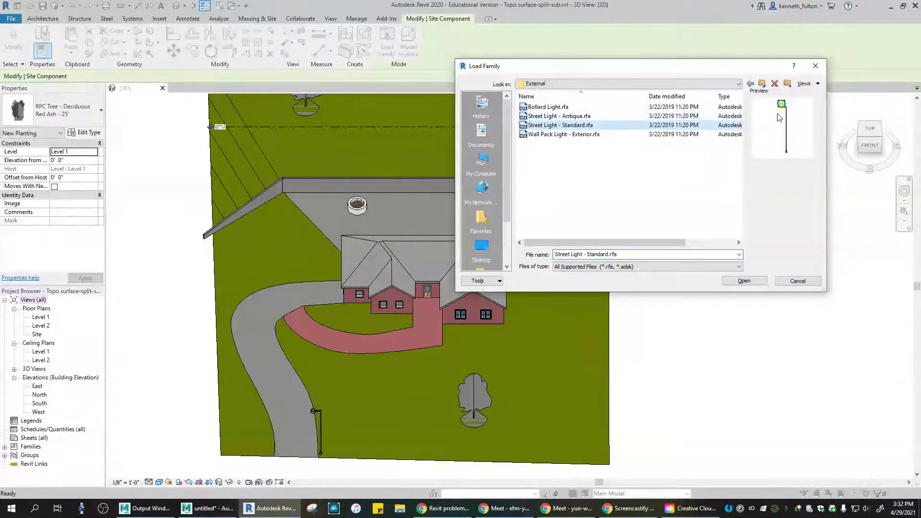
{"action": "left_click", "coordinate": [761, 280]}
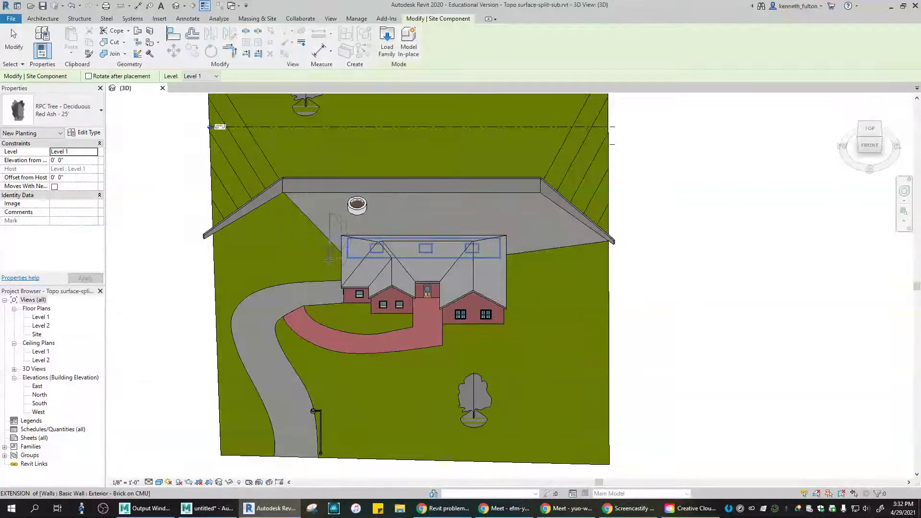
{"action": "left_click", "coordinate": [14, 41]}
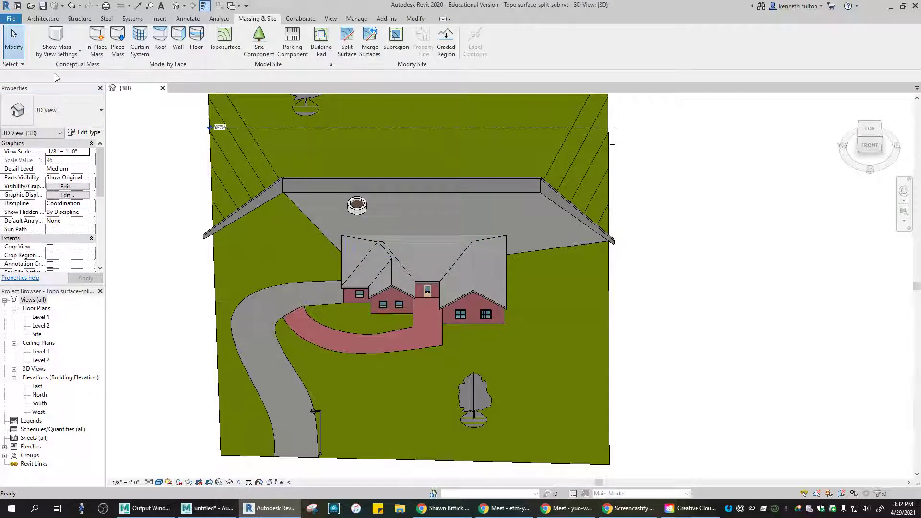
Load Street Light - Standard and place a 400W Halogen fixture where the red walkway meets the driveway.
{"action": "left_click", "coordinate": [43, 19]}
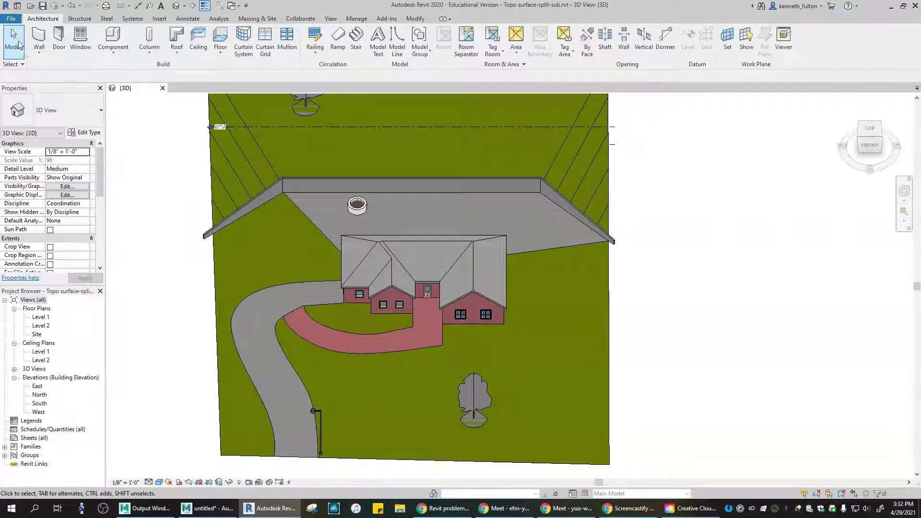
{"action": "left_click", "coordinate": [113, 47]}
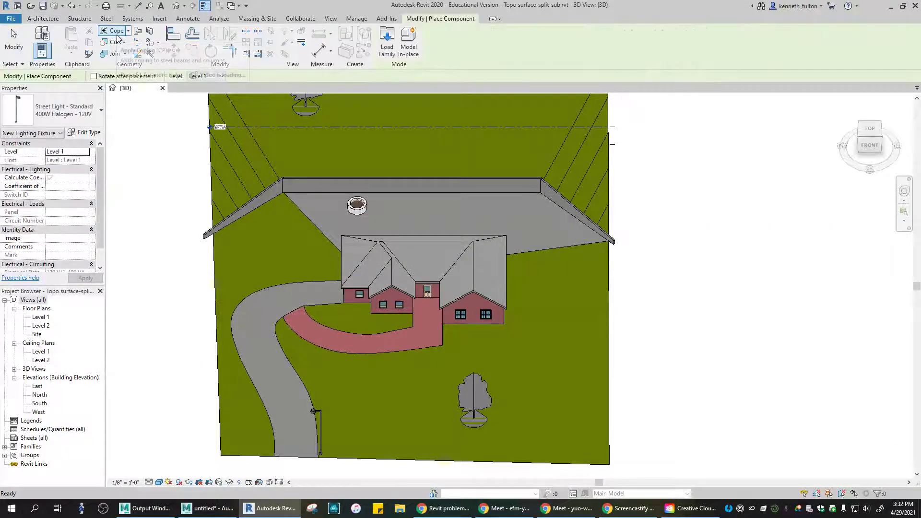
{"action": "left_click", "coordinate": [393, 45]}
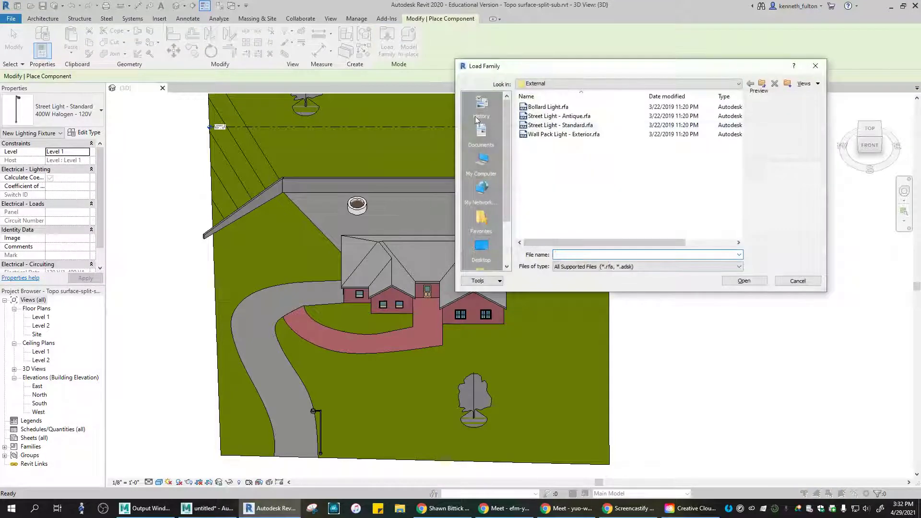
{"action": "left_click", "coordinate": [545, 126]}
{"action": "left_click", "coordinate": [725, 281]}
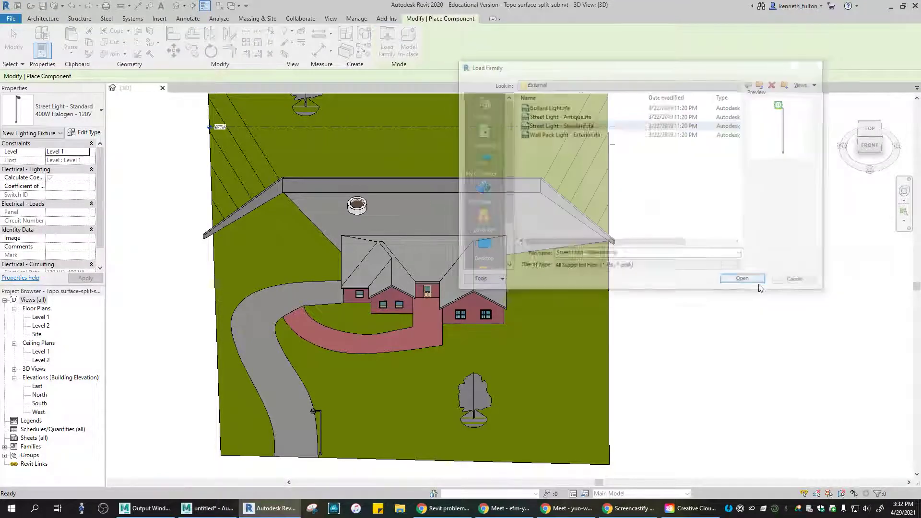
{"action": "left_click", "coordinate": [299, 383]}
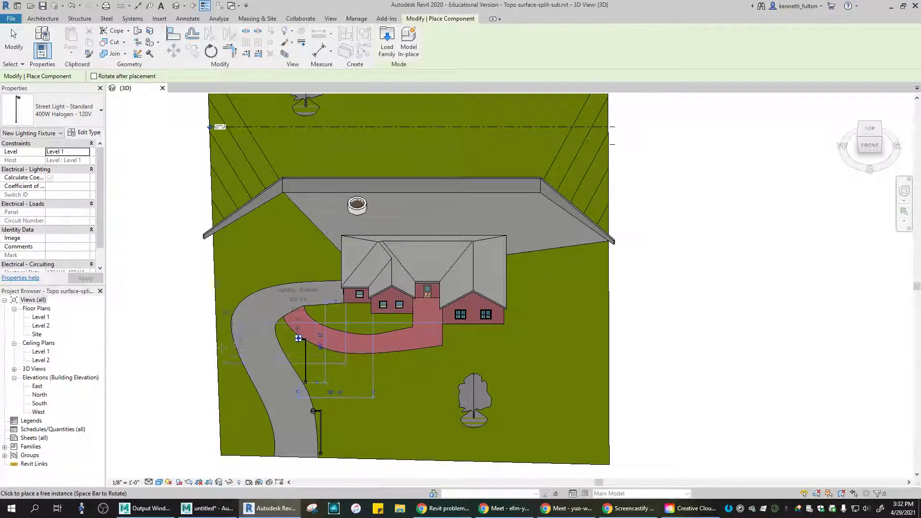
Start placing another component from Architecture > Component.
{"action": "left_click", "coordinate": [43, 18]}
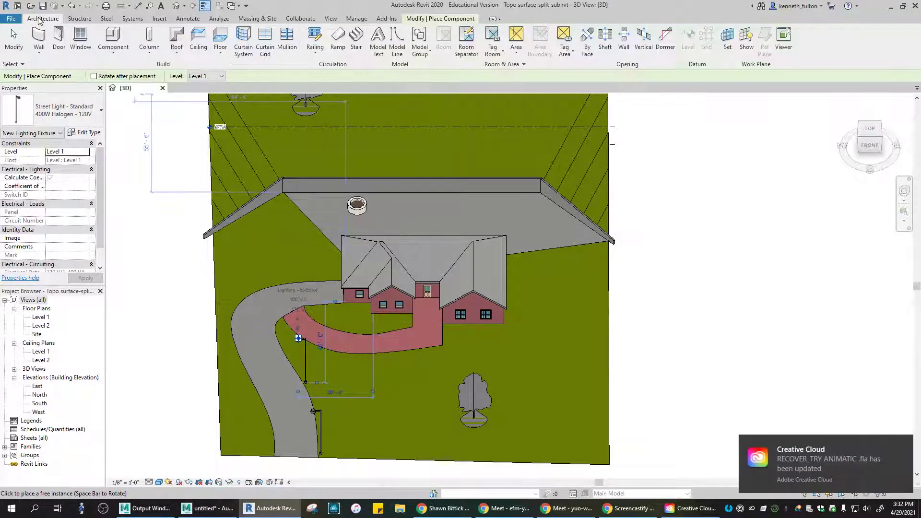
{"action": "left_click", "coordinate": [115, 52]}
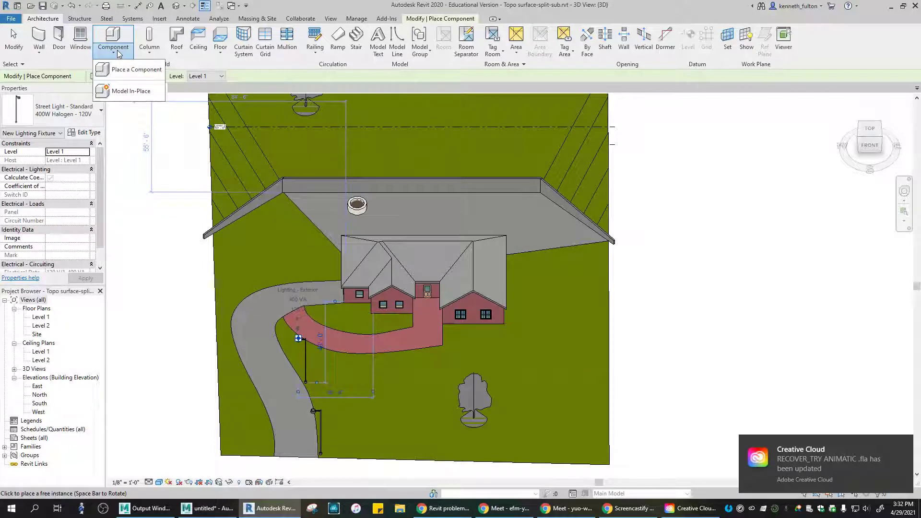
{"action": "left_click", "coordinate": [126, 71]}
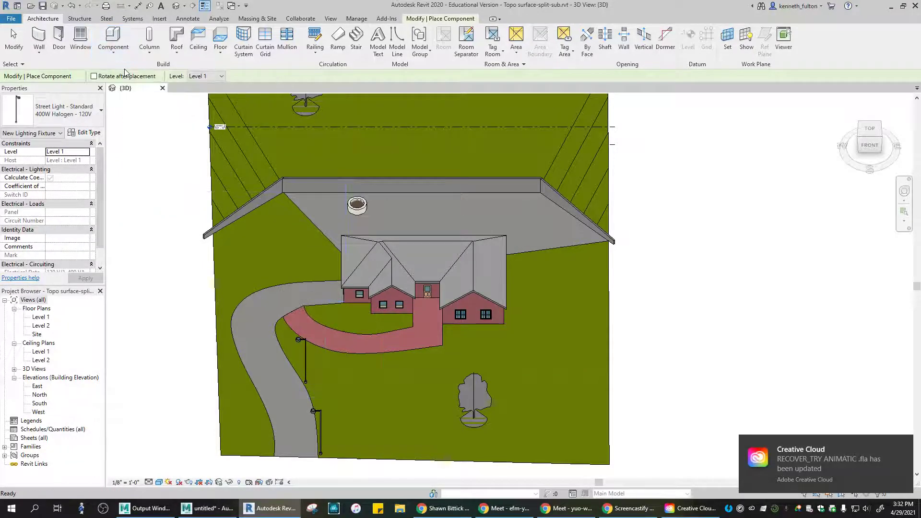
Place a second 400W Halogen - 120V street light at the driveway's upper bend near the walkway end.
{"action": "left_click", "coordinate": [101, 113]}
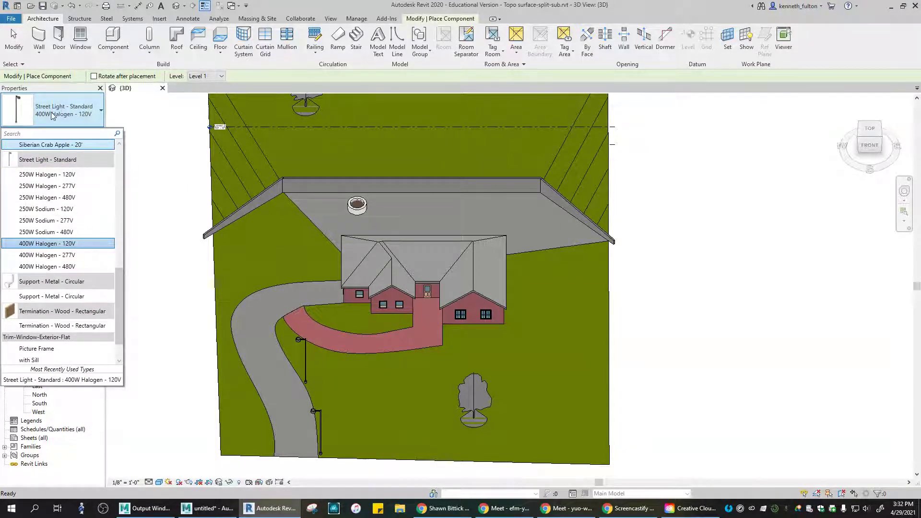
{"action": "left_click", "coordinate": [101, 112]}
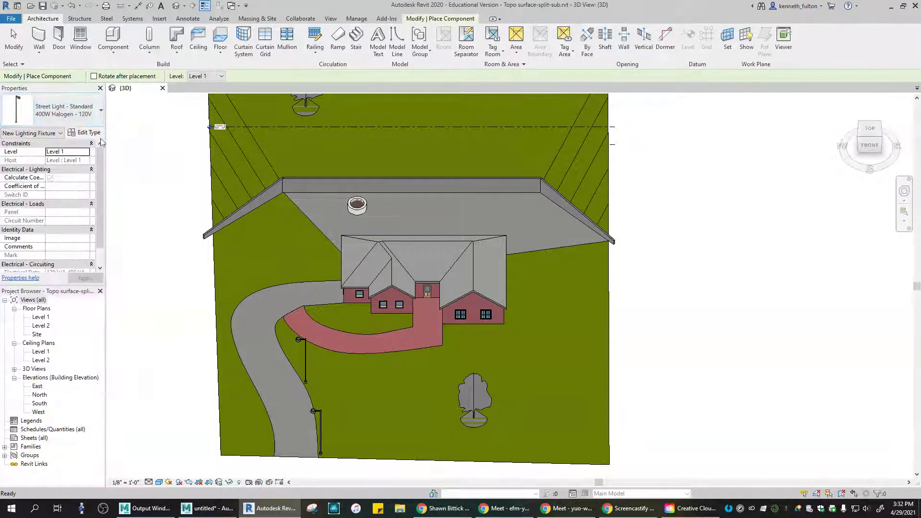
{"action": "left_click", "coordinate": [276, 319]}
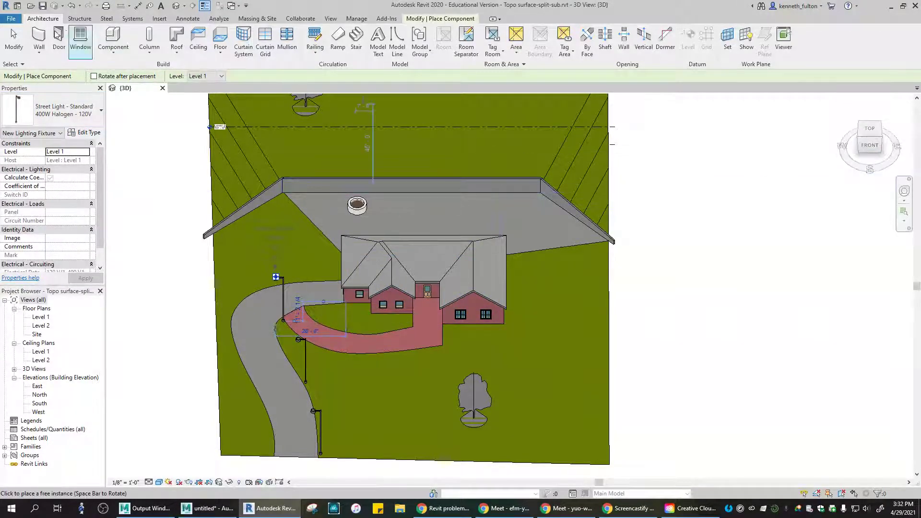
{"action": "left_click", "coordinate": [13, 40]}
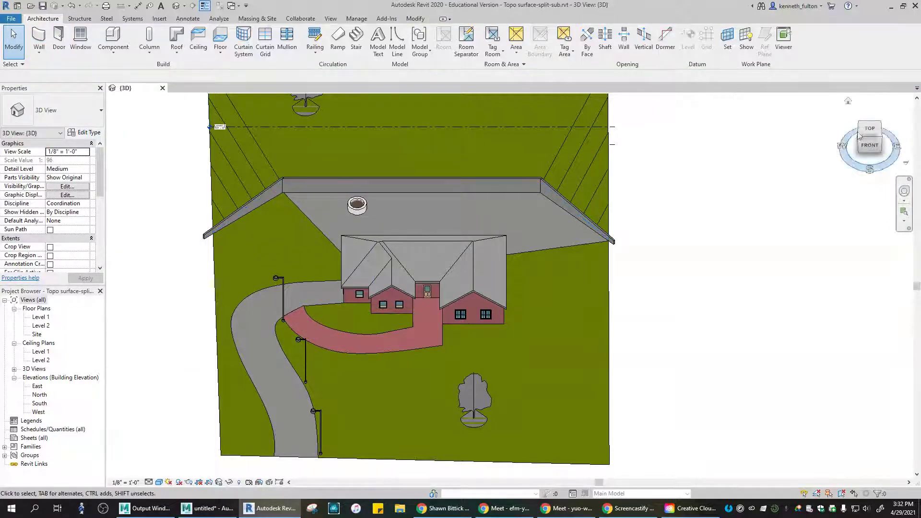
Switch to the FRONT view and zoom in on the house with its three driveway street lights.
{"action": "left_click_drag", "start_coordinate": [867, 153], "coordinate": [863, 161]}
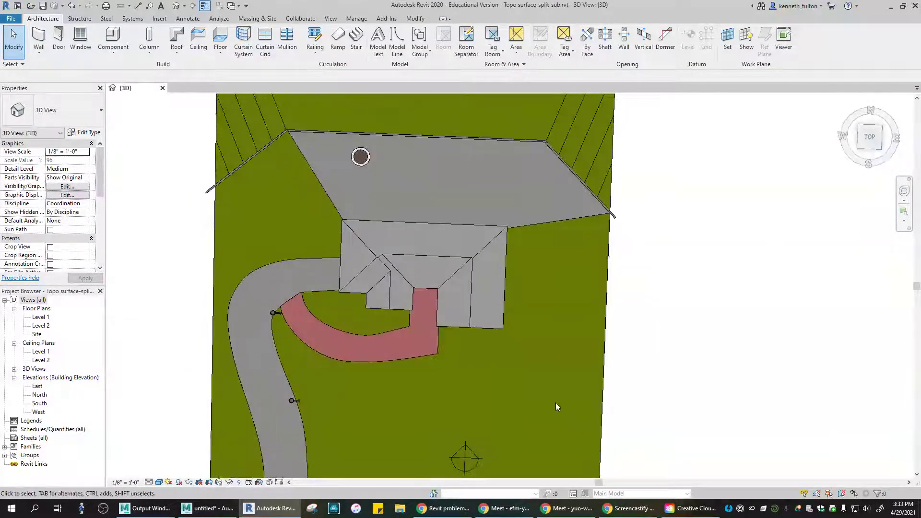
{"action": "middle_click_drag", "start_coordinate": [438, 397], "coordinate": [465, 328]}
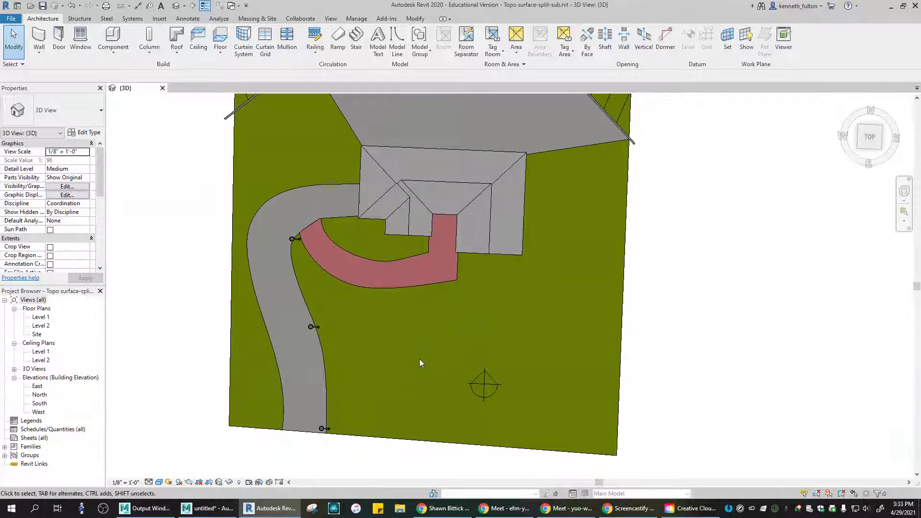
{"action": "key", "text": "alt"}
{"action": "left_click", "coordinate": [880, 139]}
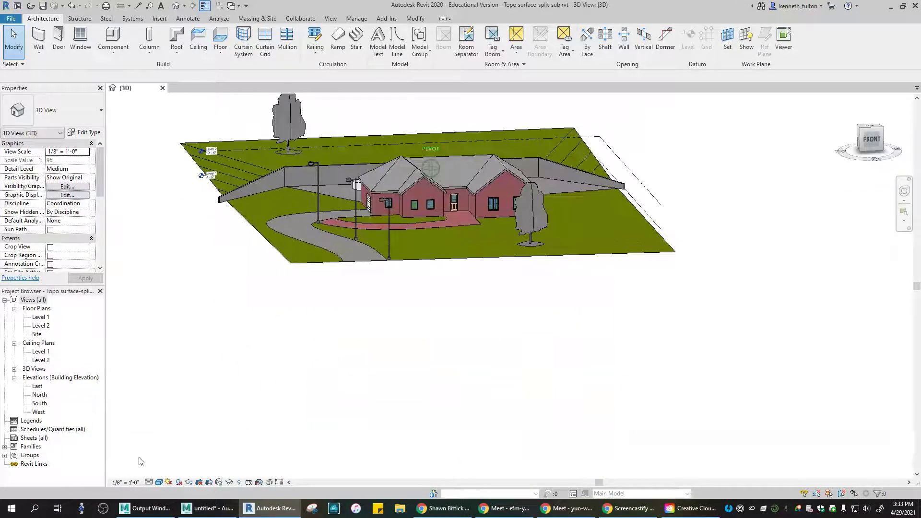
{"action": "scroll", "coordinate": [436, 288], "scroll_direction": "up", "scroll_amount": 3}
{"action": "middle_click_drag", "start_coordinate": [402, 223], "coordinate": [410, 358]}
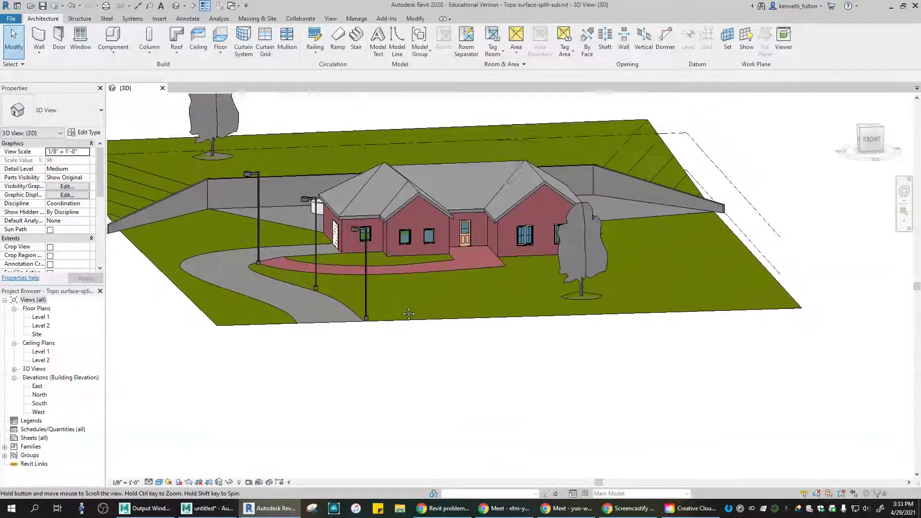
{"action": "scroll", "coordinate": [411, 358], "scroll_direction": "up", "scroll_amount": 4}
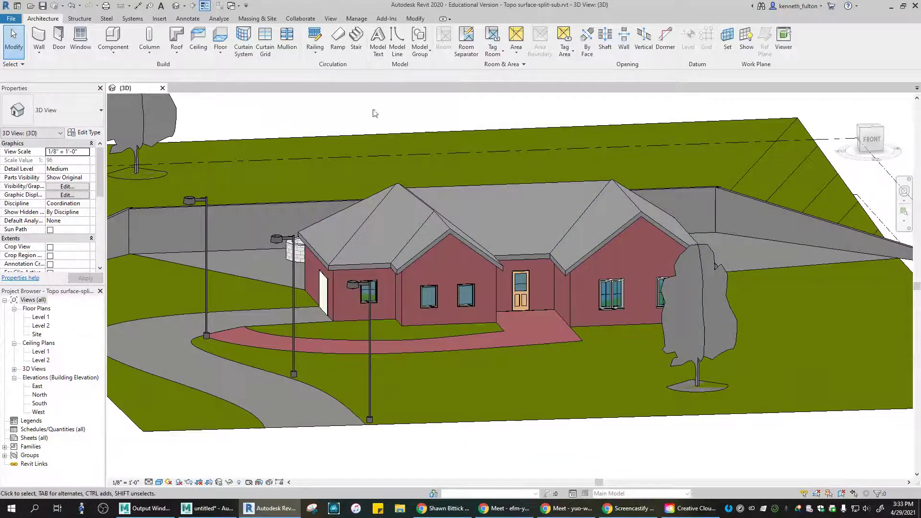
{"action": "left_click", "coordinate": [331, 19]}
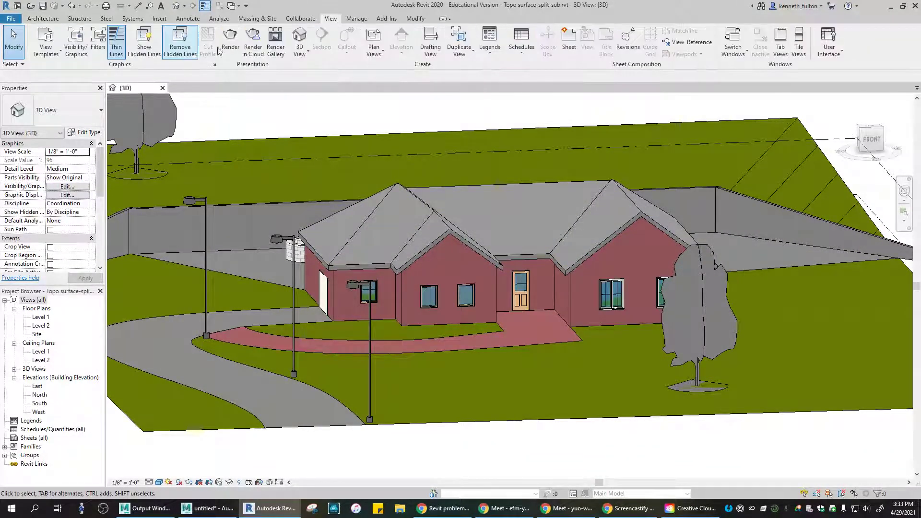
Render the view using the Exterior: Artificial only lighting scheme.
{"action": "left_click", "coordinate": [230, 39]}
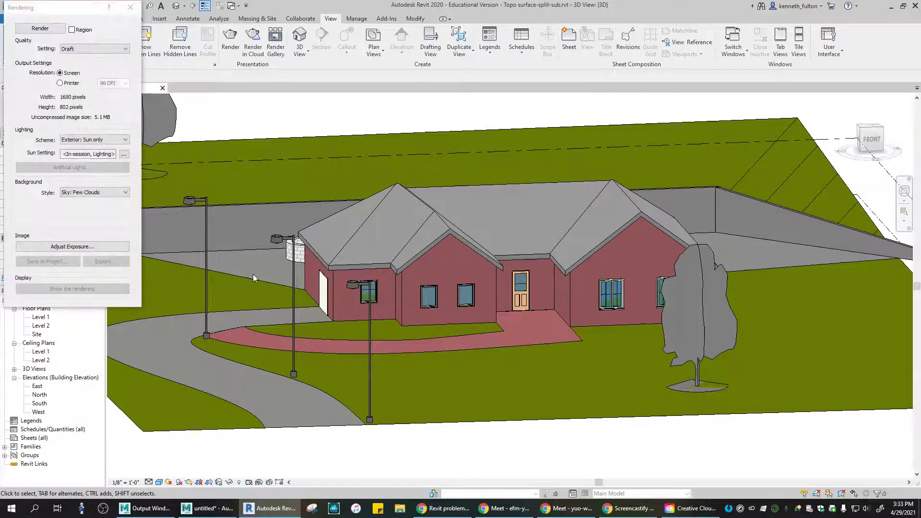
{"action": "left_click", "coordinate": [128, 140]}
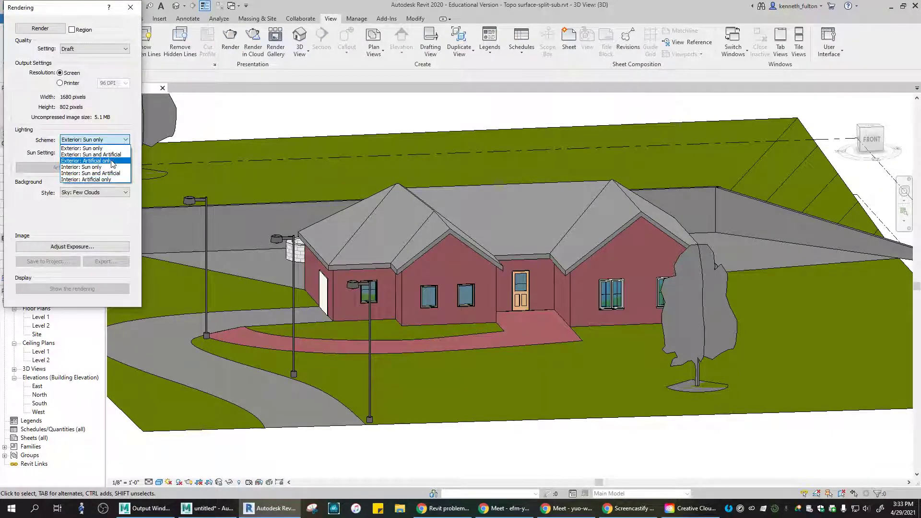
{"action": "left_click", "coordinate": [111, 161]}
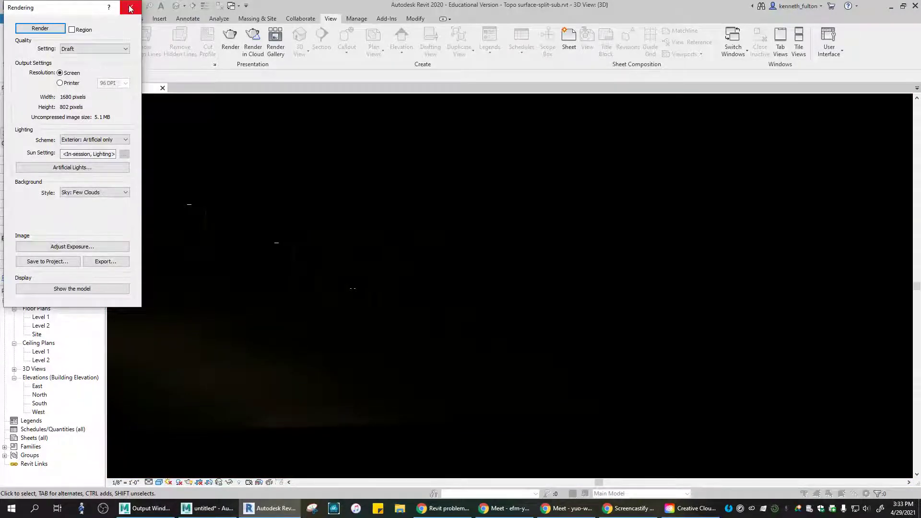
{"action": "left_click", "coordinate": [72, 247]}
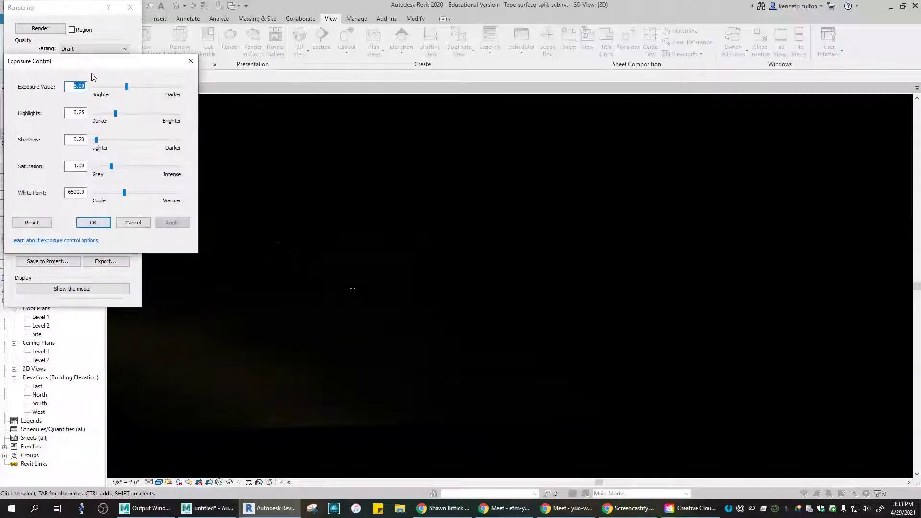
Try exposure values 12.20 and 3.80 on the night render.
{"action": "left_click", "coordinate": [138, 88]}
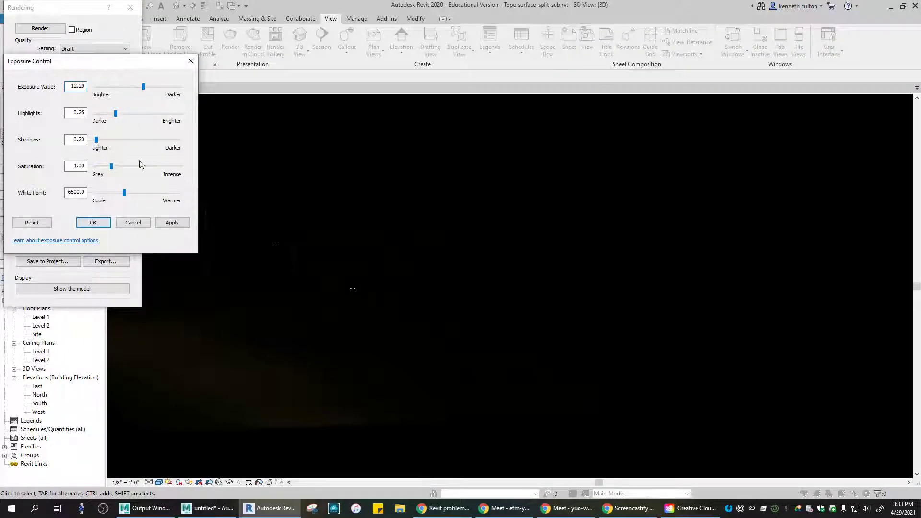
{"action": "left_click", "coordinate": [172, 223]}
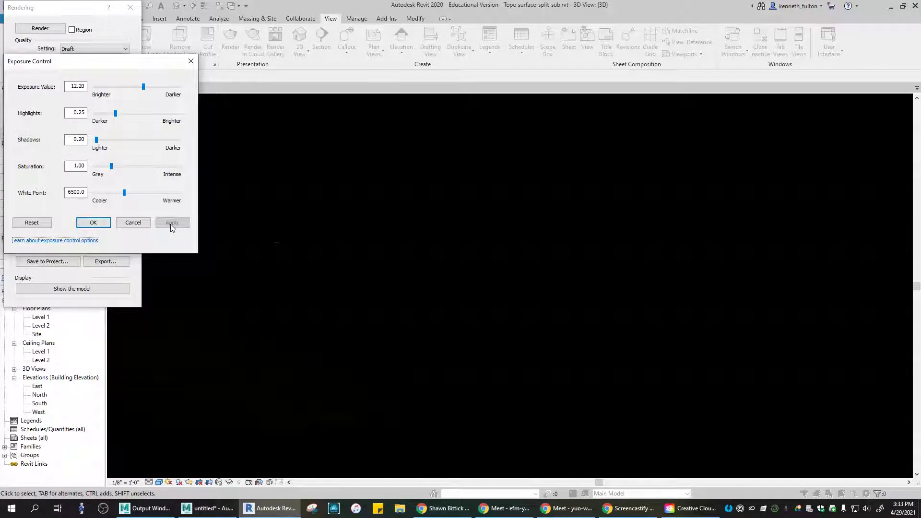
{"action": "left_click", "coordinate": [105, 92]}
{"action": "left_click", "coordinate": [172, 222]}
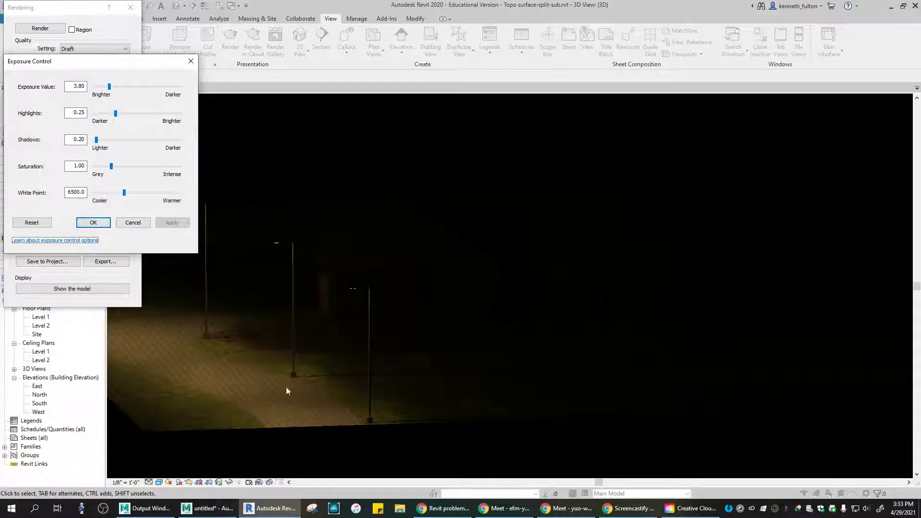
{"action": "left_click", "coordinate": [191, 61]}
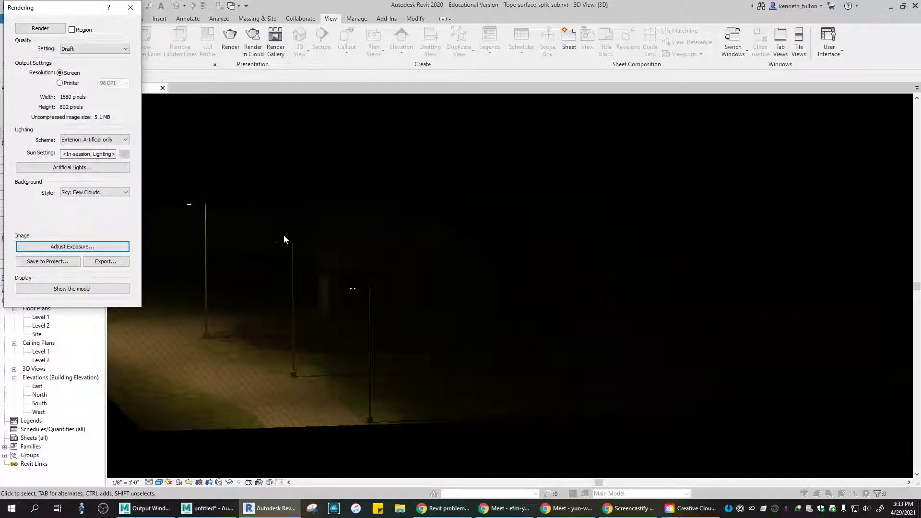
Set the exposure back to 8.00, confirm it, and close the Rendering dialog.
{"action": "left_click", "coordinate": [107, 247]}
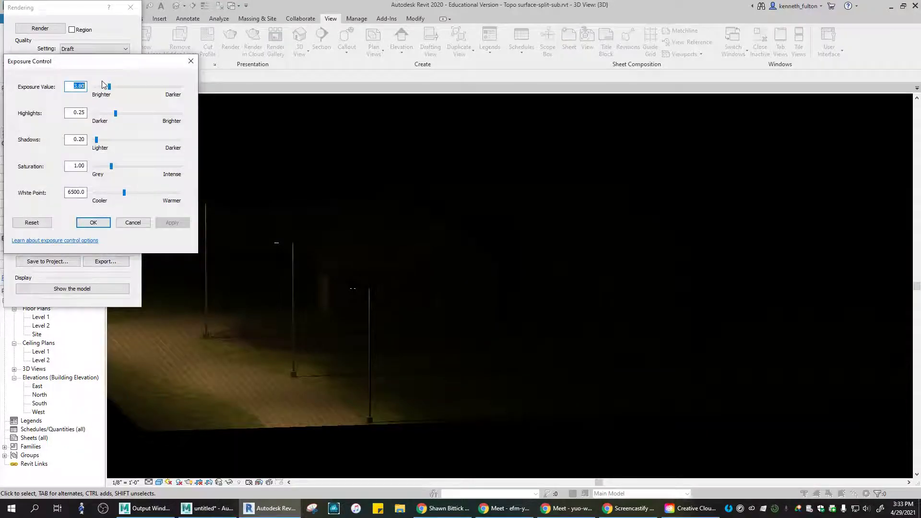
{"action": "left_click", "coordinate": [120, 87]}
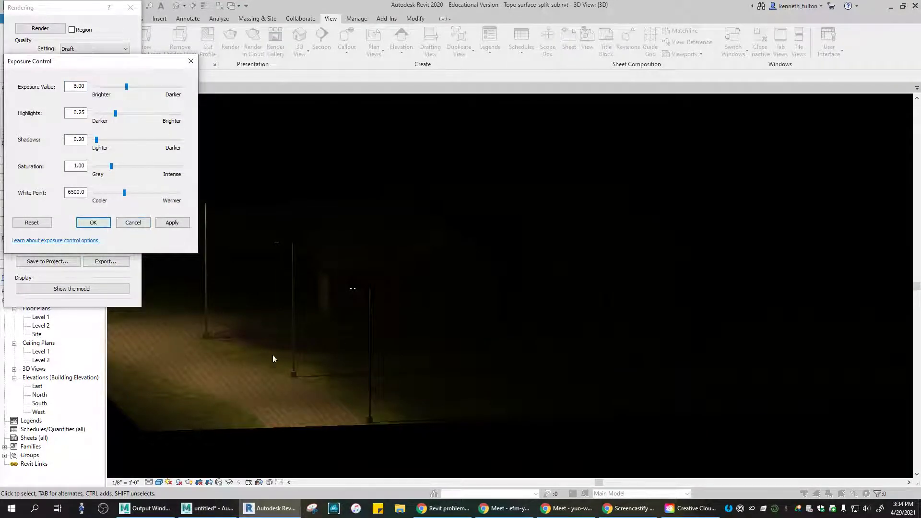
{"action": "left_click", "coordinate": [169, 224]}
{"action": "left_click", "coordinate": [104, 224]}
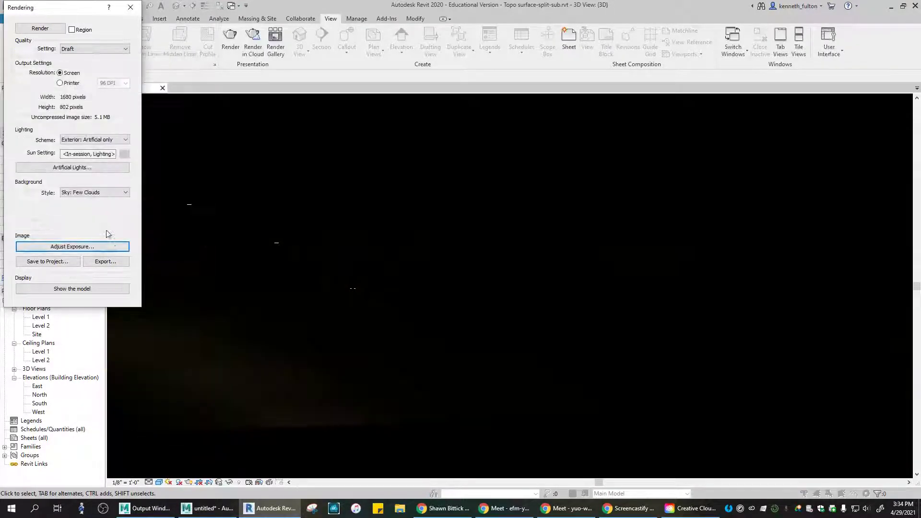
{"action": "left_click", "coordinate": [130, 7]}
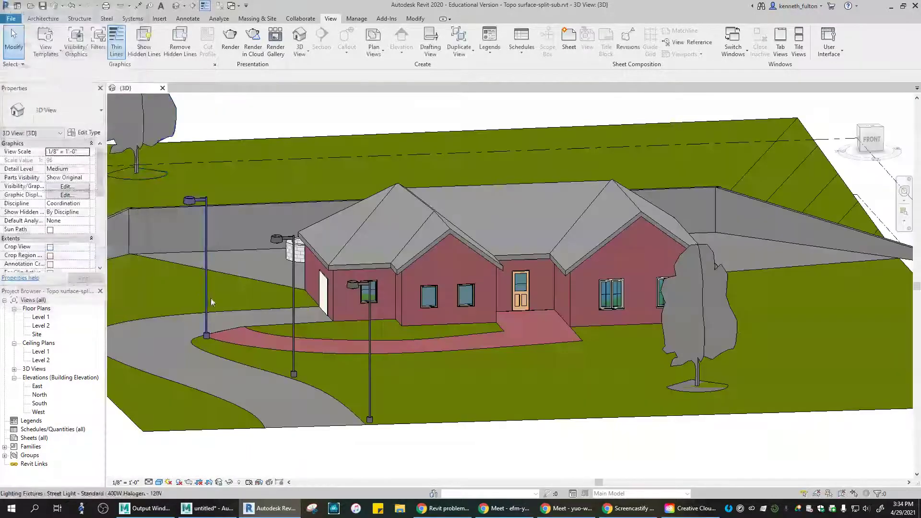
Change the selected street light type's lamp initial intensity to 500 W.
{"action": "left_click", "coordinate": [194, 201]}
{"action": "left_click", "coordinate": [85, 132]}
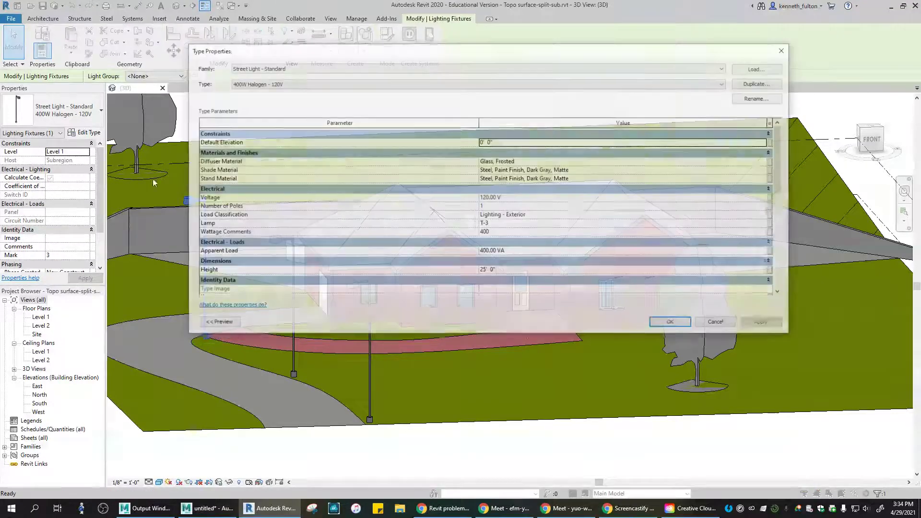
{"action": "scroll", "coordinate": [572, 256], "scroll_direction": "down", "scroll_amount": 6}
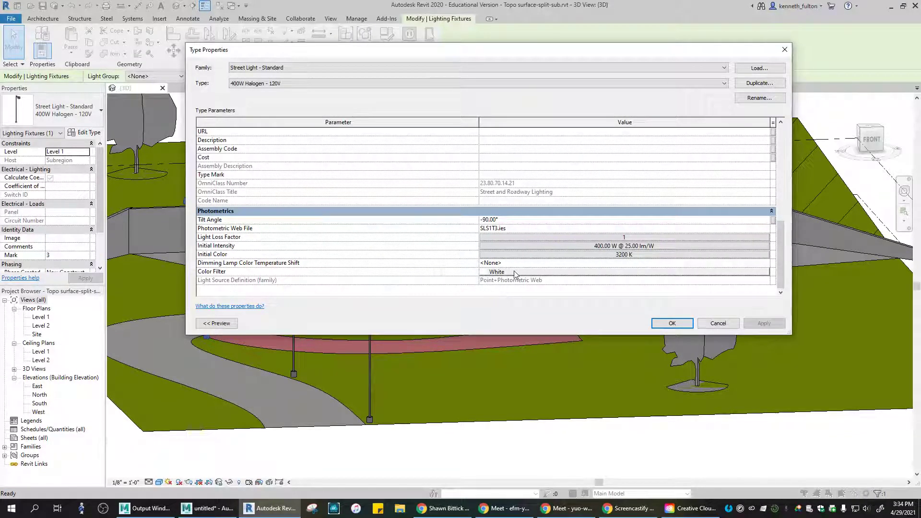
{"action": "left_click", "coordinate": [603, 247]}
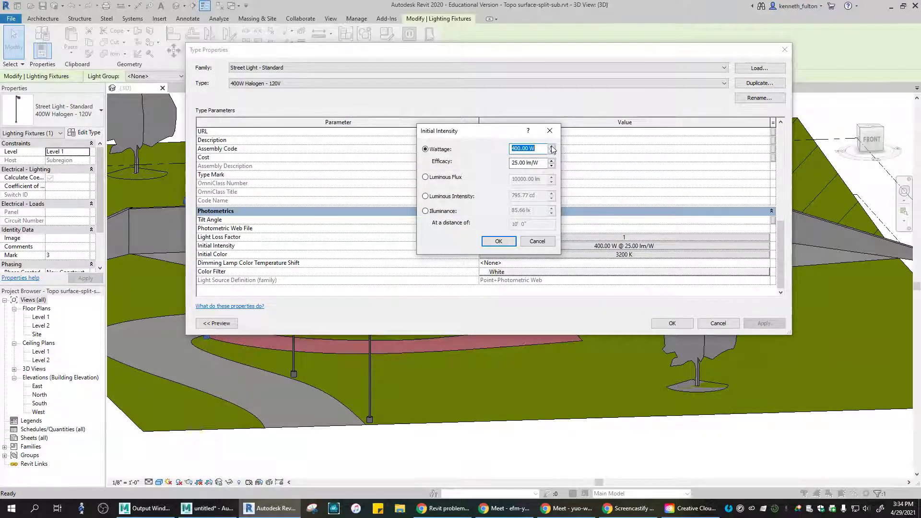
{"action": "left_click", "coordinate": [552, 147]}
{"action": "type", "text": "500"}
{"action": "key", "text": "Return"}
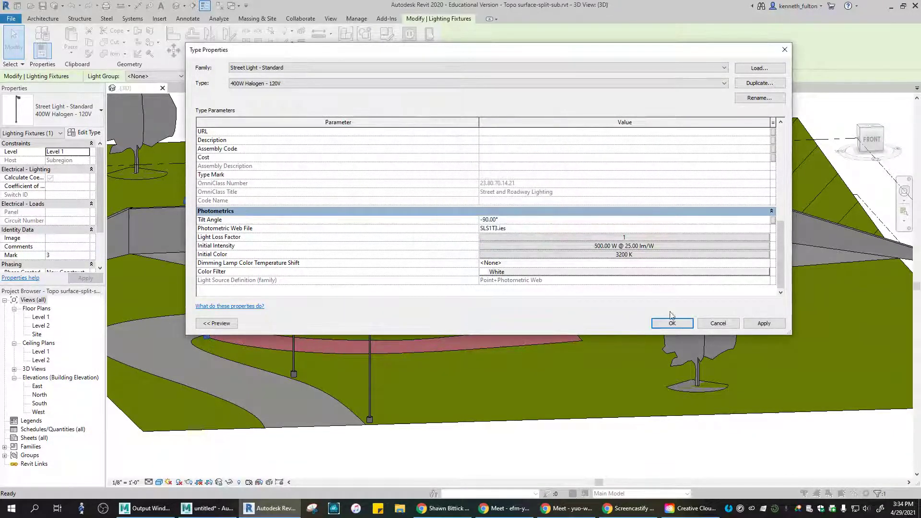
{"action": "left_click", "coordinate": [764, 323]}
{"action": "left_click", "coordinate": [672, 323]}
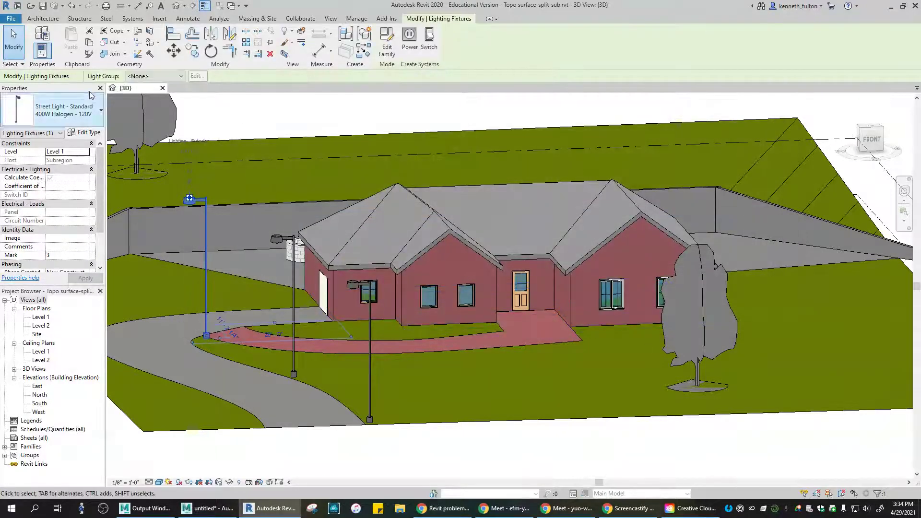
{"action": "left_click", "coordinate": [328, 19]}
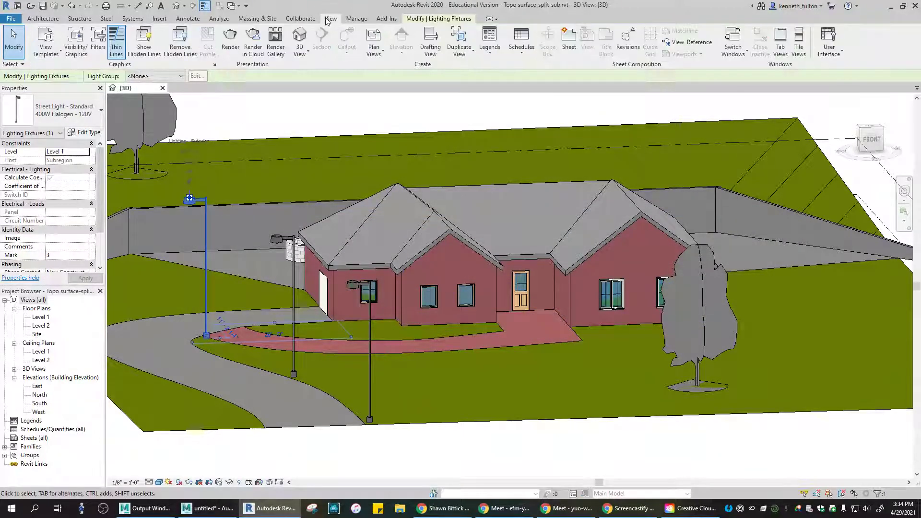
Re-render the night scene and set its exposure value to 3.80.
{"action": "left_click", "coordinate": [230, 38]}
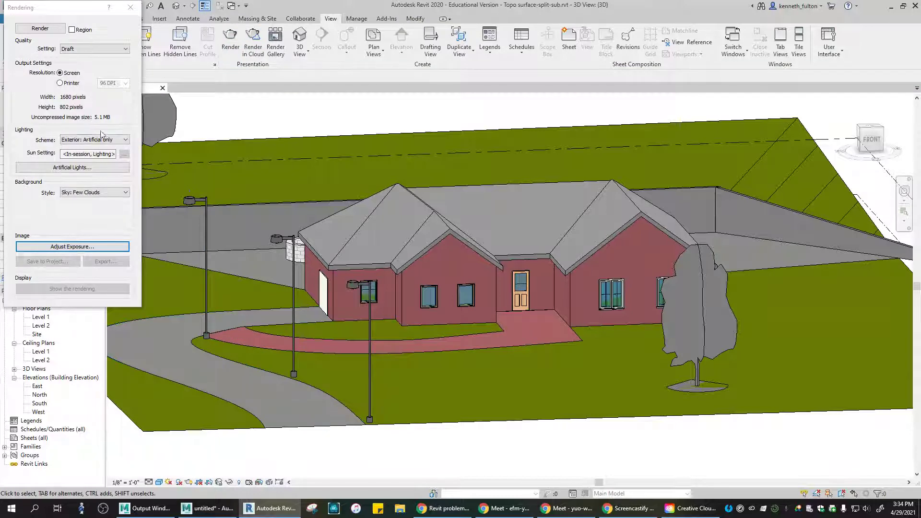
{"action": "left_click", "coordinate": [40, 27]}
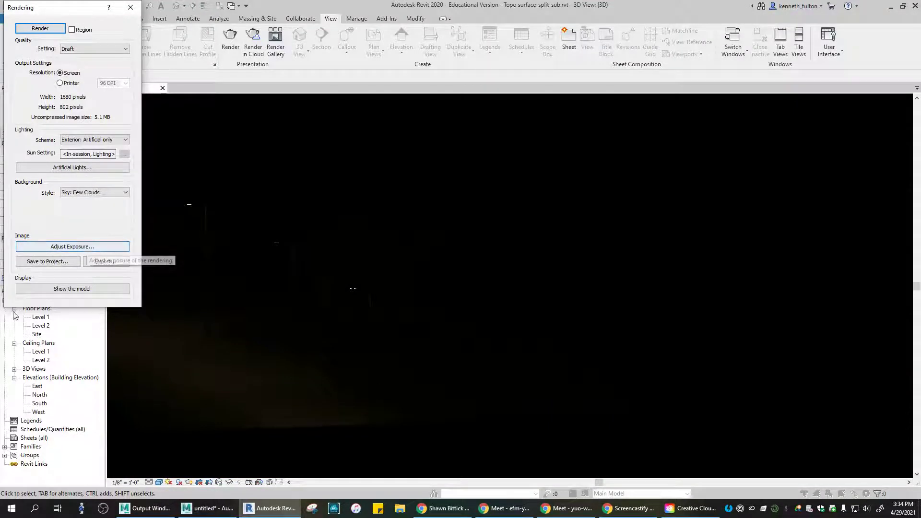
{"action": "left_click", "coordinate": [72, 246]}
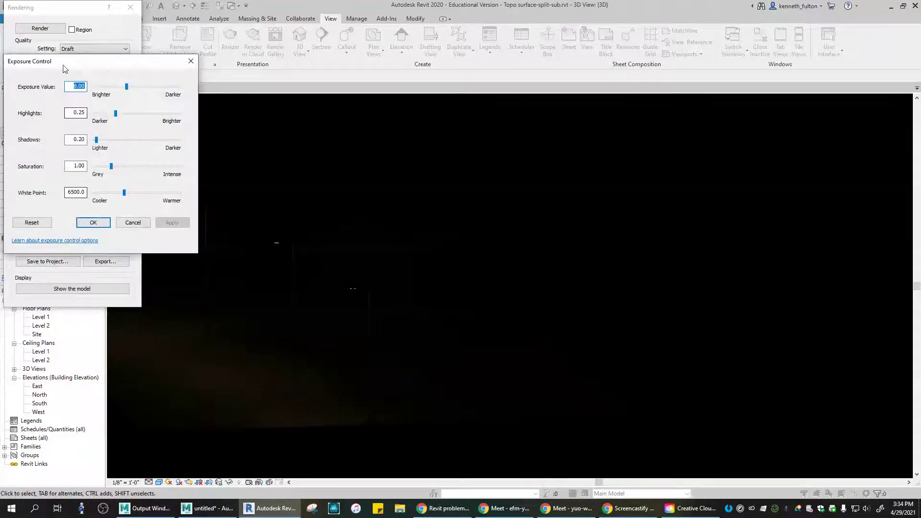
{"action": "left_click", "coordinate": [114, 87]}
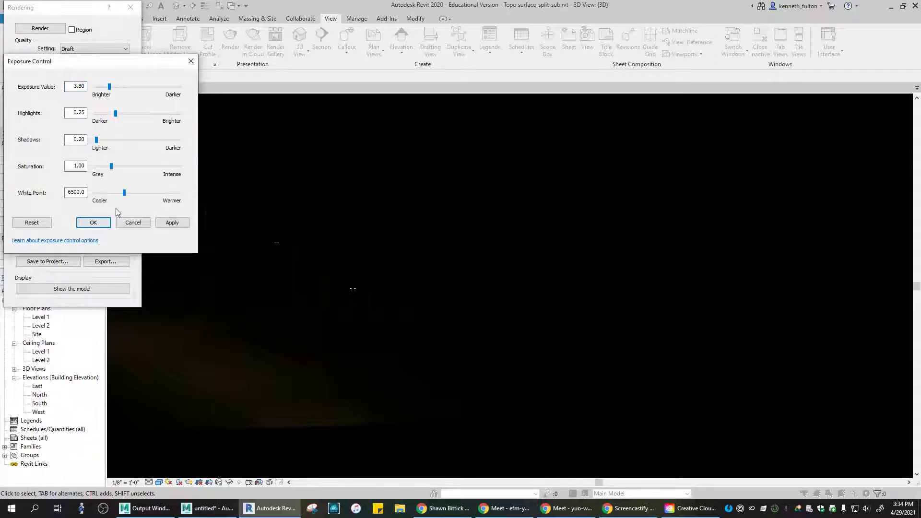
{"action": "left_click", "coordinate": [173, 222]}
{"action": "left_click", "coordinate": [93, 223]}
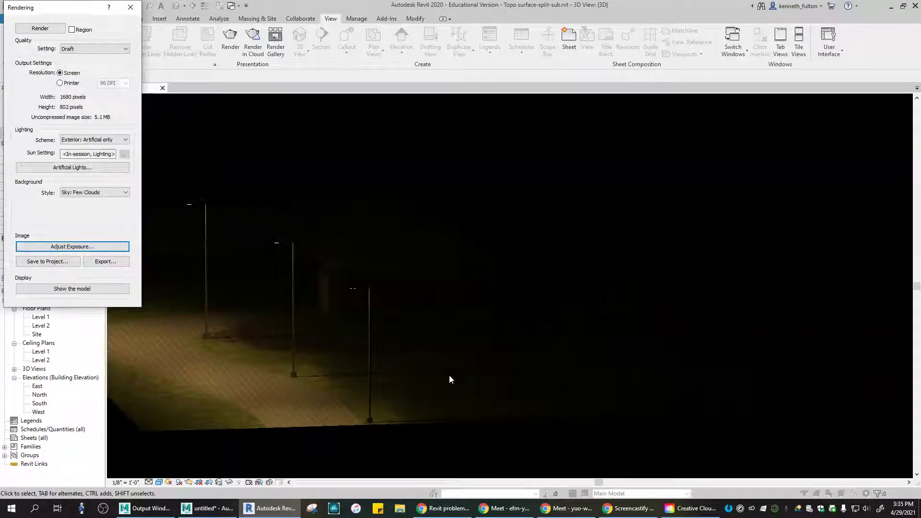
{"action": "scroll", "coordinate": [449, 375], "scroll_direction": "down", "scroll_amount": 3}
{"action": "scroll", "coordinate": [449, 375], "scroll_direction": "up", "scroll_amount": 2}
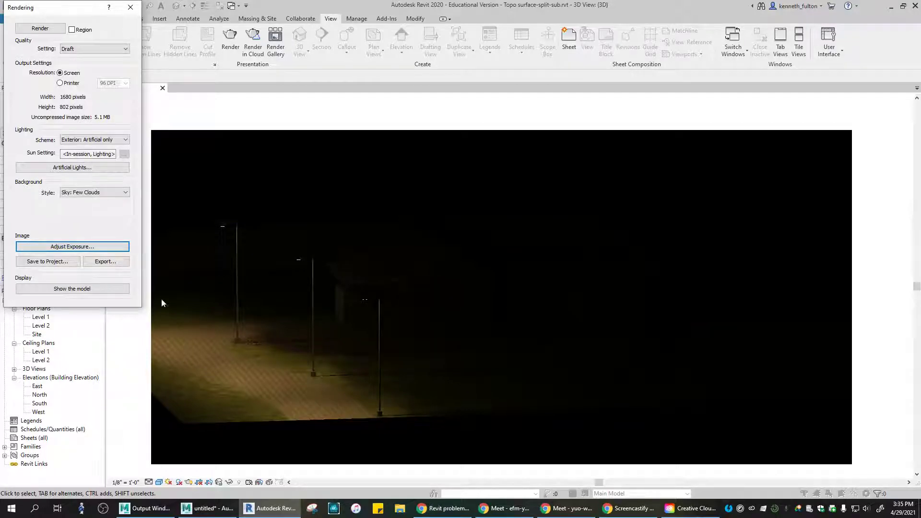
Close the render, select the front street light, and return to the Architecture component tools.
{"action": "left_click", "coordinate": [130, 7]}
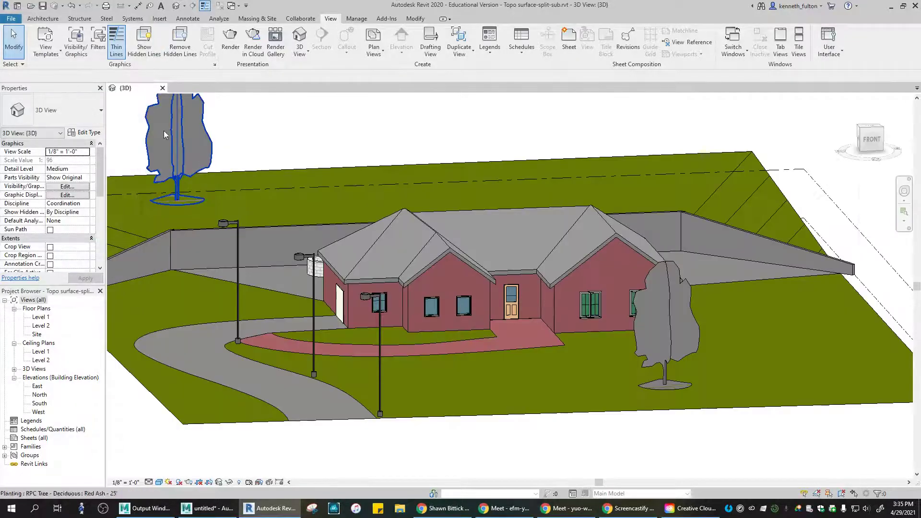
{"action": "left_click", "coordinate": [382, 360]}
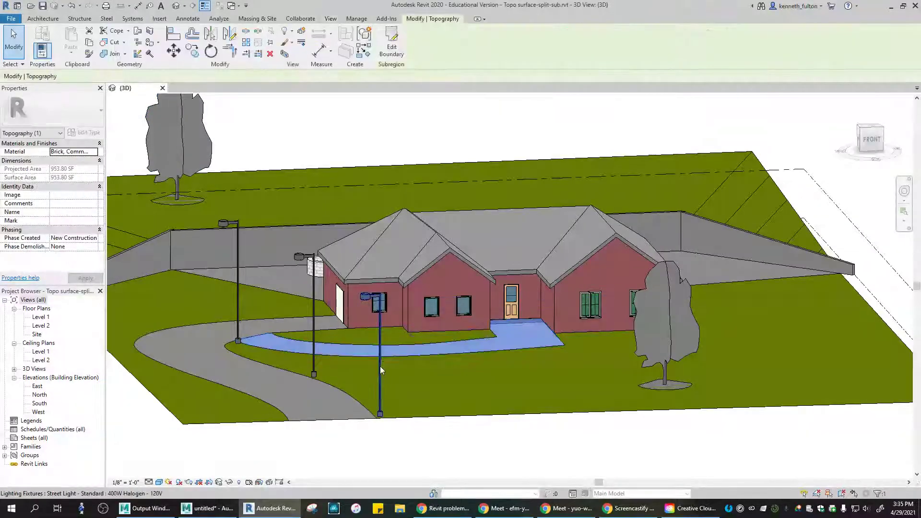
{"action": "left_click", "coordinate": [380, 367]}
{"action": "left_click", "coordinate": [257, 19]}
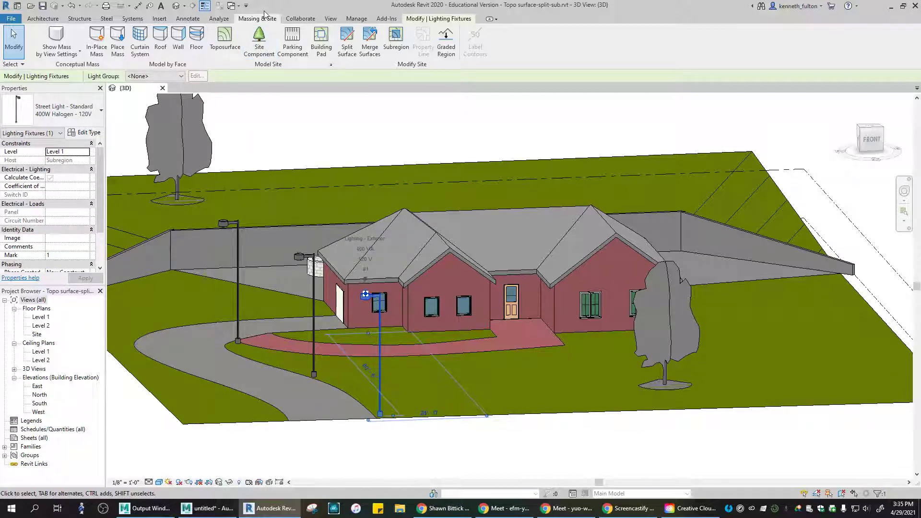
{"action": "left_click", "coordinate": [44, 19]}
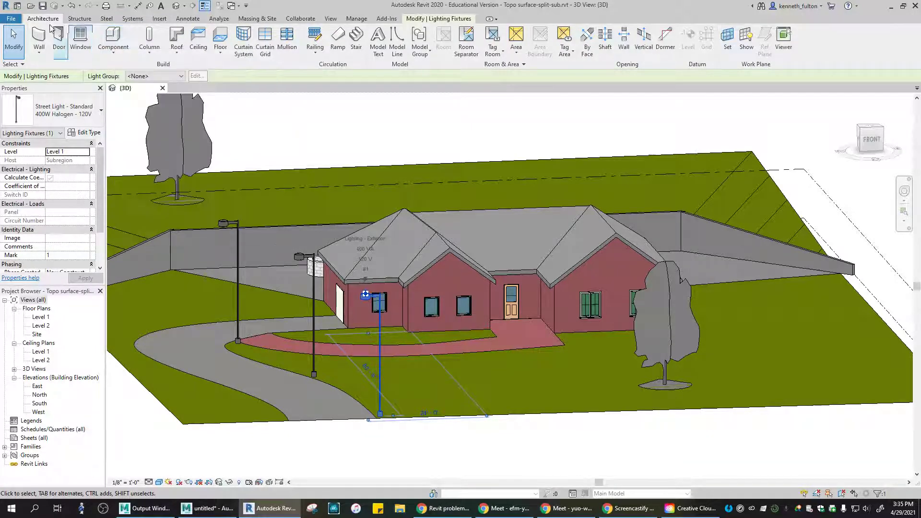
{"action": "left_click", "coordinate": [113, 39]}
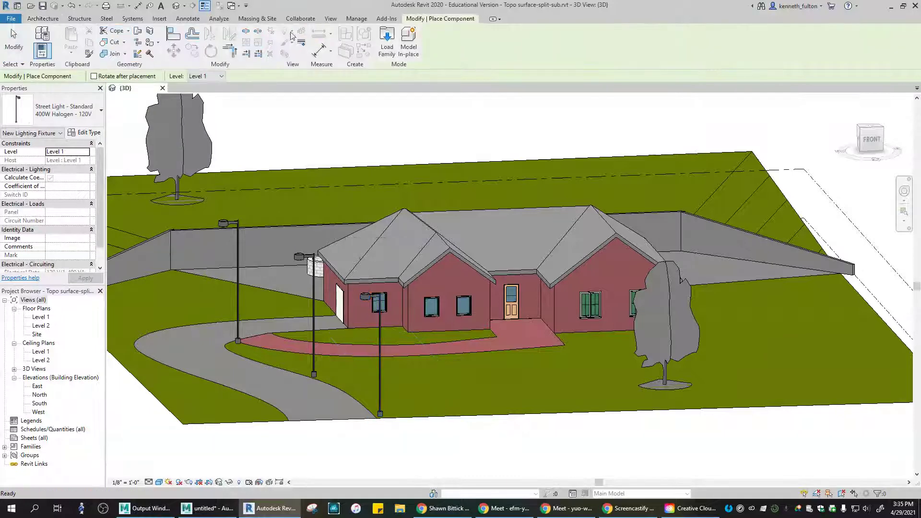
{"action": "left_click", "coordinate": [386, 37]}
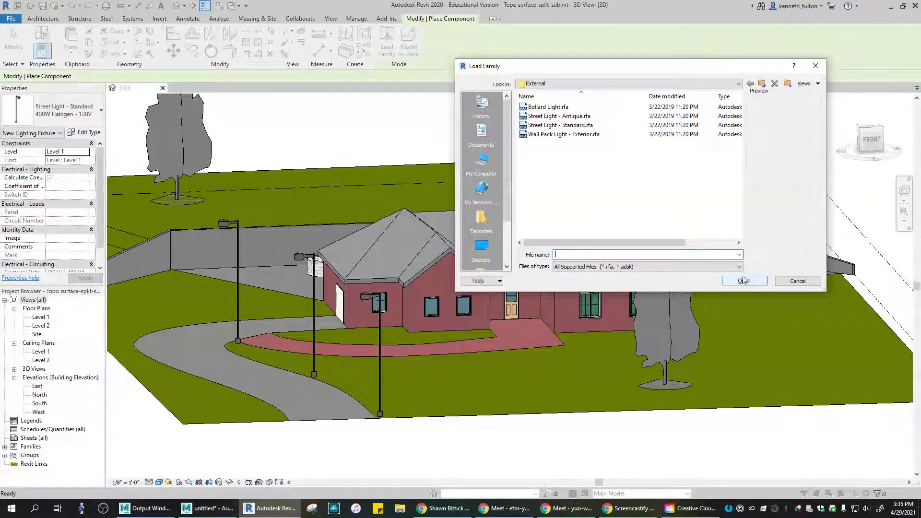
{"action": "left_click", "coordinate": [790, 282]}
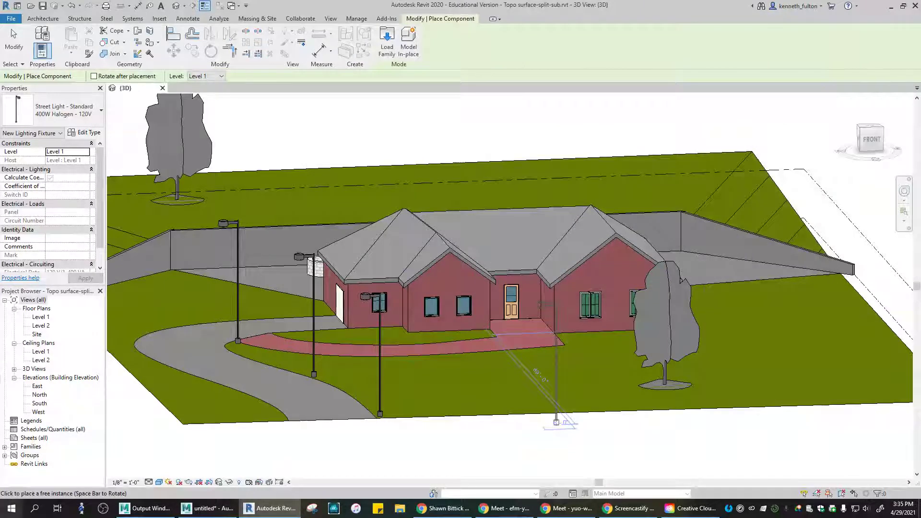